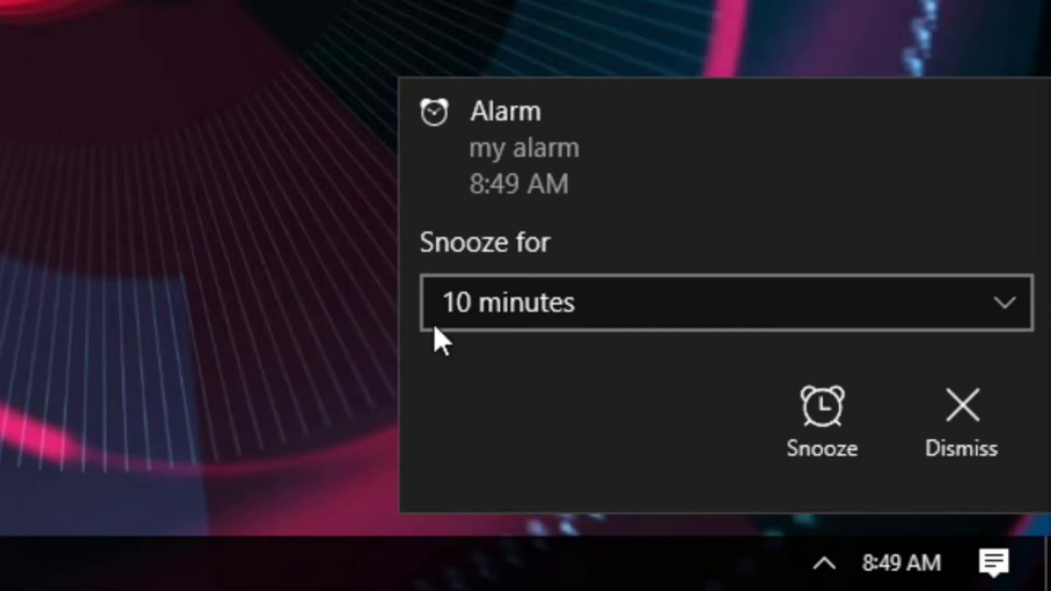
- Snooze the 'my alarm' notification for 5 minutes to dismiss it
left_click(610, 328)
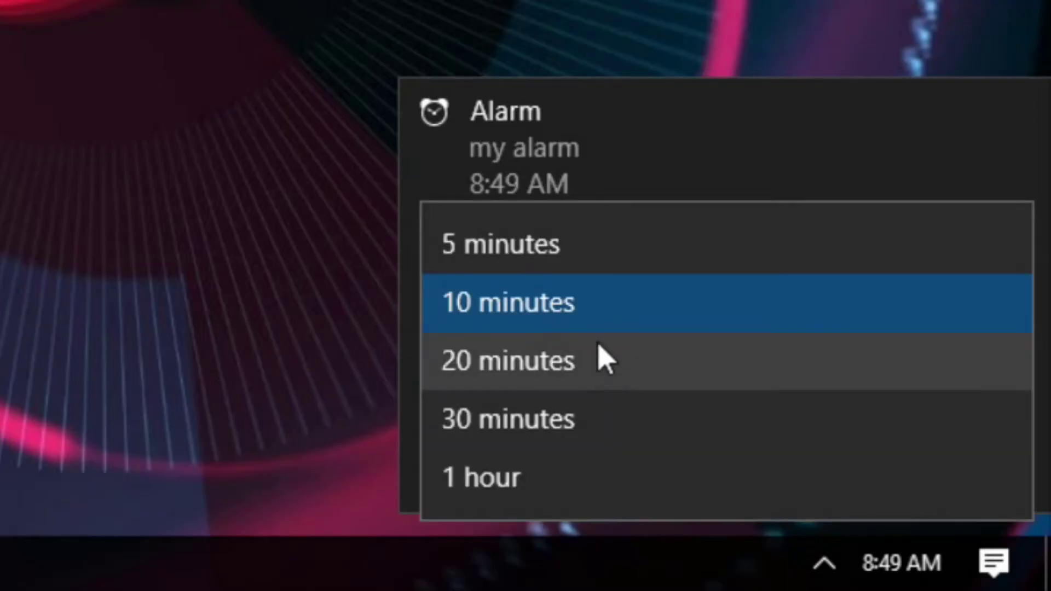
left_click(585, 253)
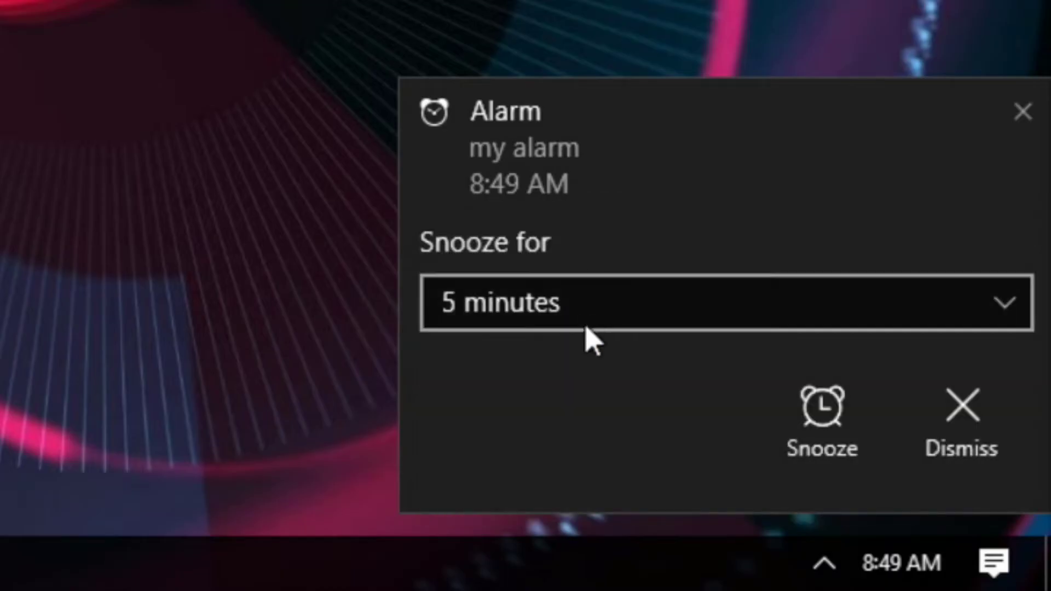
left_click(821, 423)
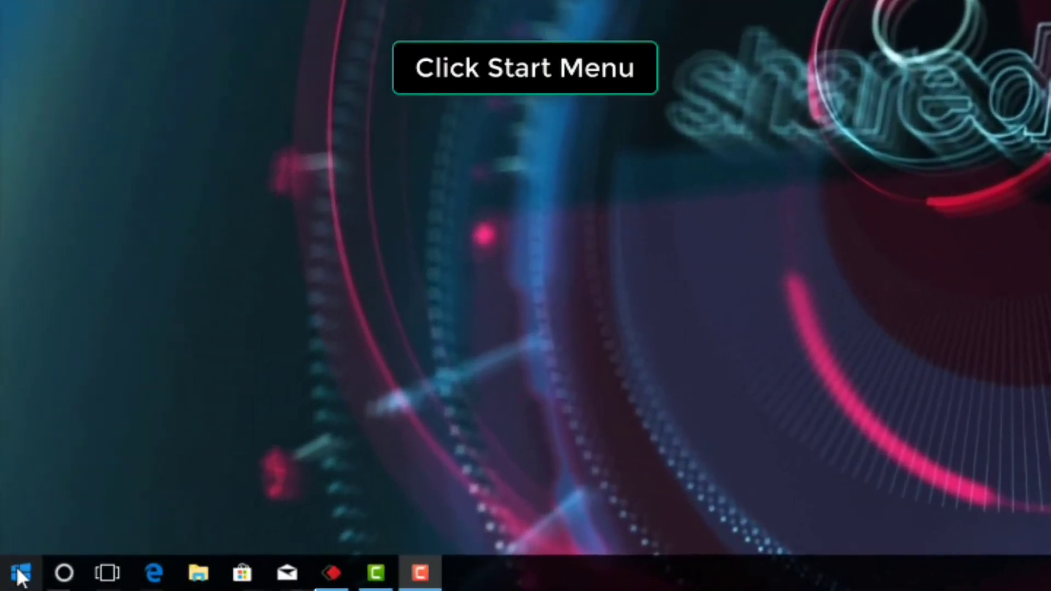
- Search 'alarm' from the Start menu and launch Alarms & Clock
left_click(15, 576)
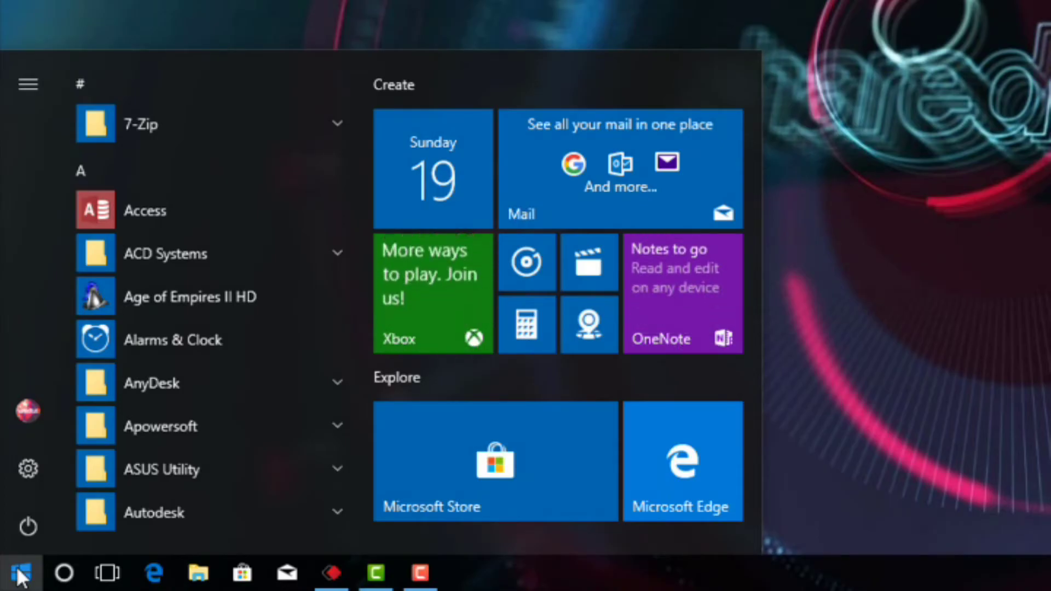
type("al")
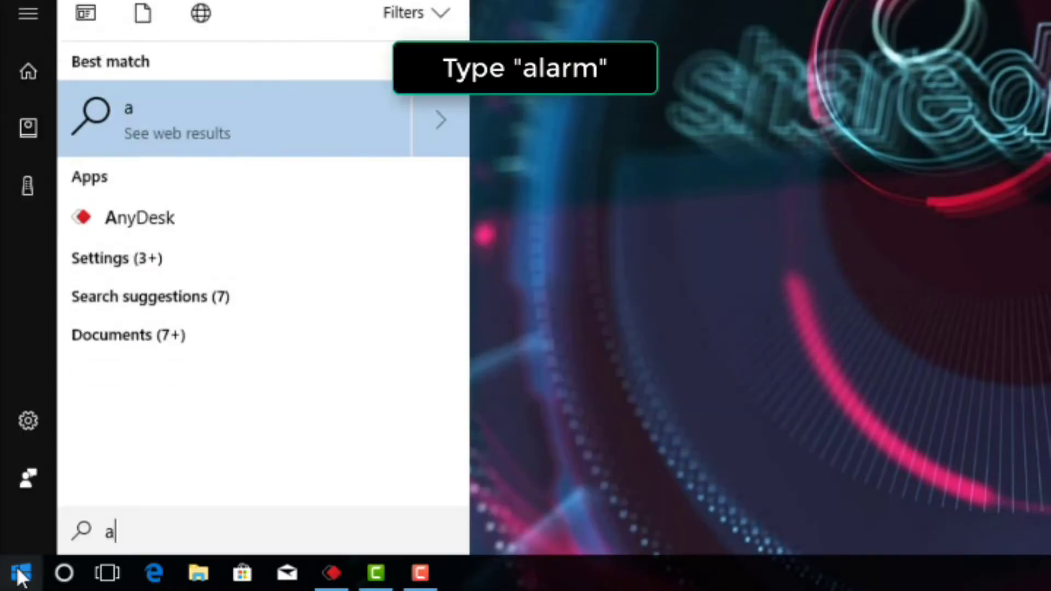
type("arm")
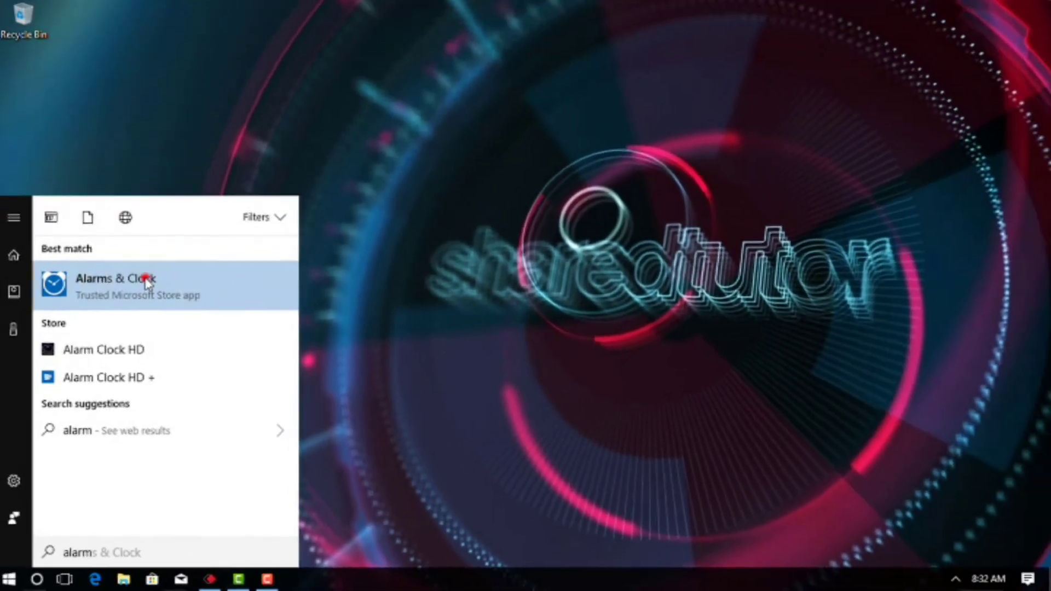
left_click(231, 107)
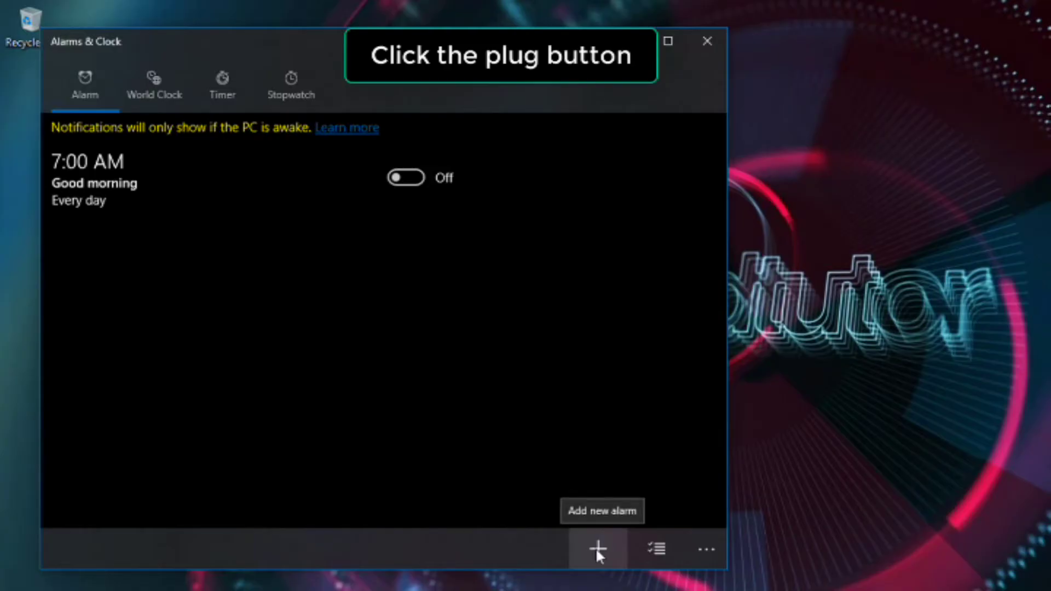
- Add a new alarm with its time set to 8:05 AM
left_click(598, 548)
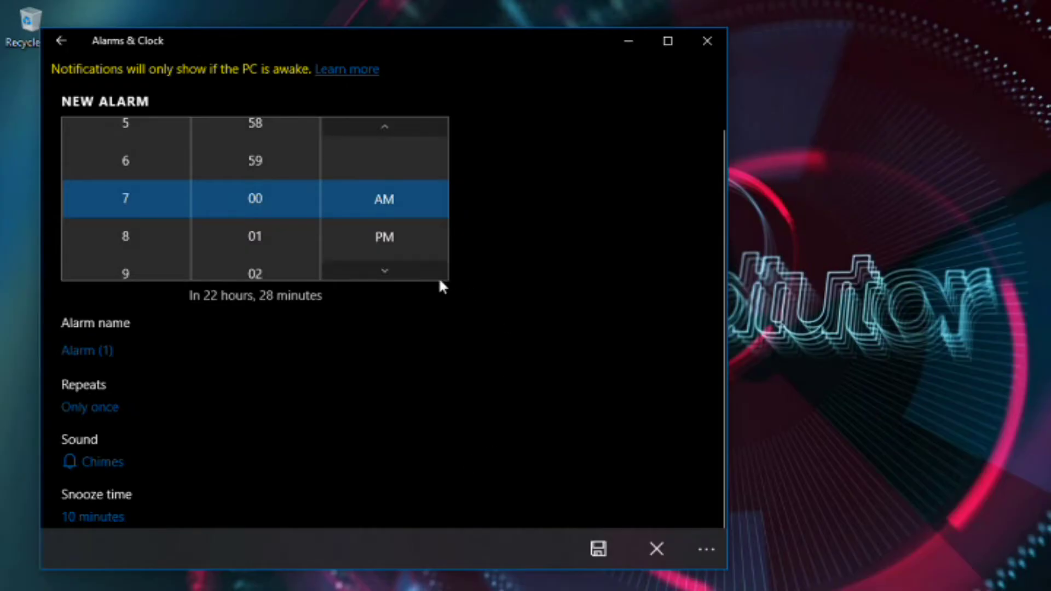
left_click(132, 236)
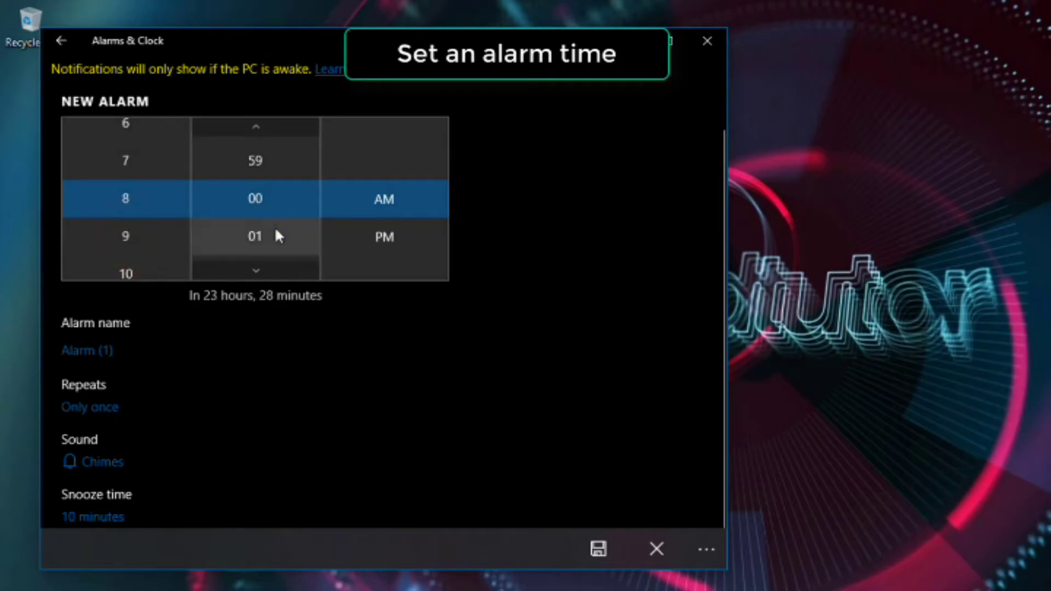
left_click(261, 275)
left_click(260, 274)
left_click(261, 274)
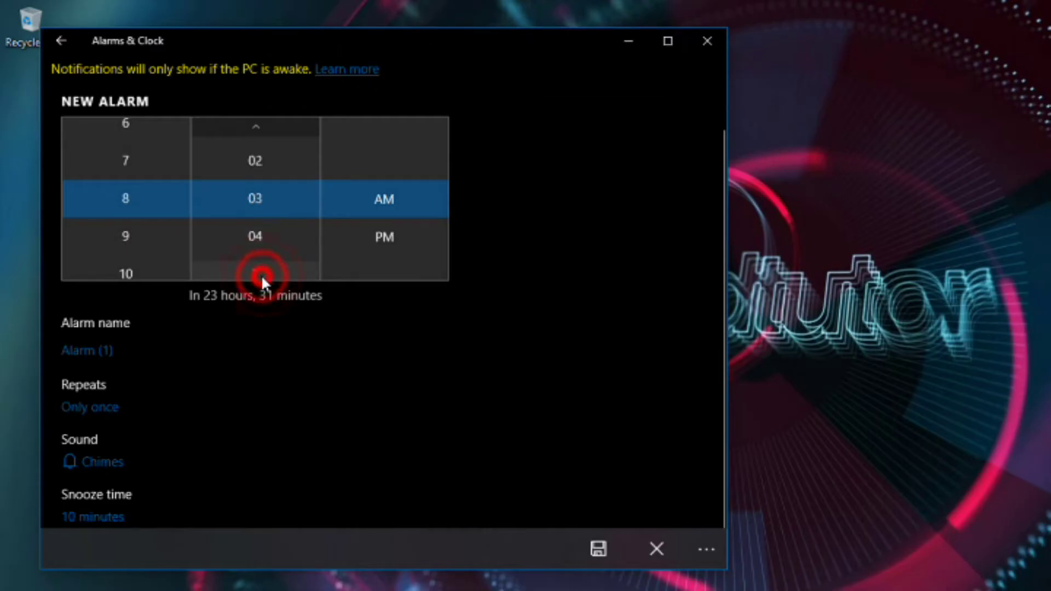
left_click(262, 274)
left_click(261, 275)
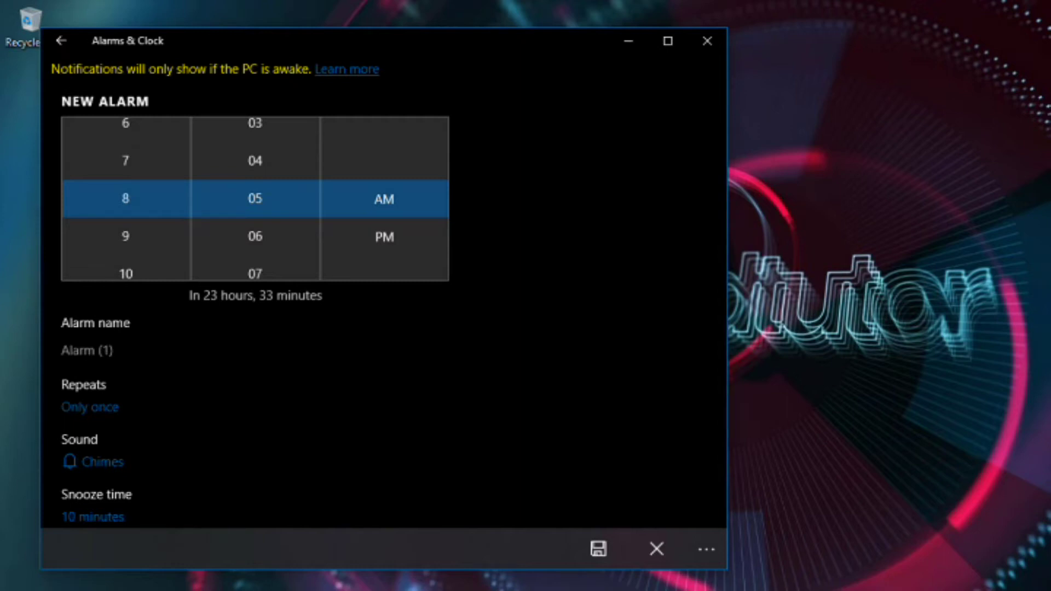
left_click(123, 351)
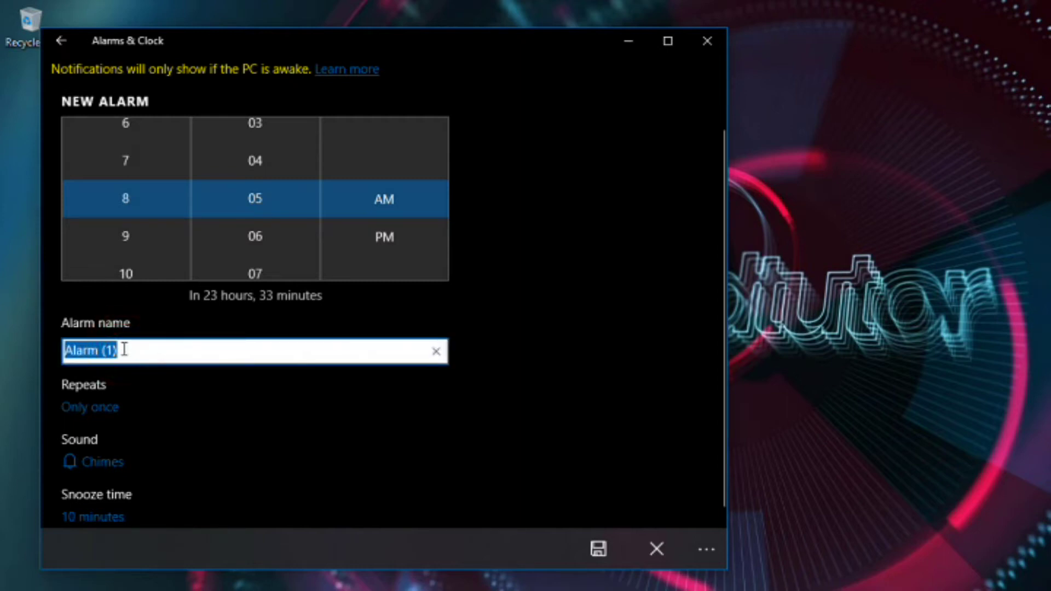
- Enter 'my alarm' as the name and tick Sunday, Tuesday, Thursday and Saturday as repeat days
type("my alarm")
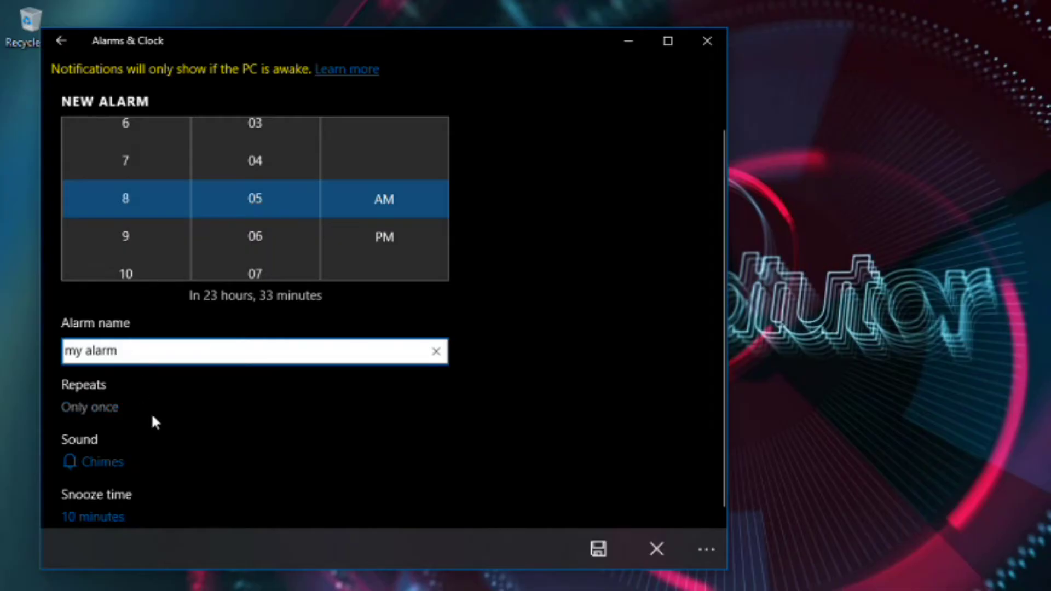
left_click(172, 418)
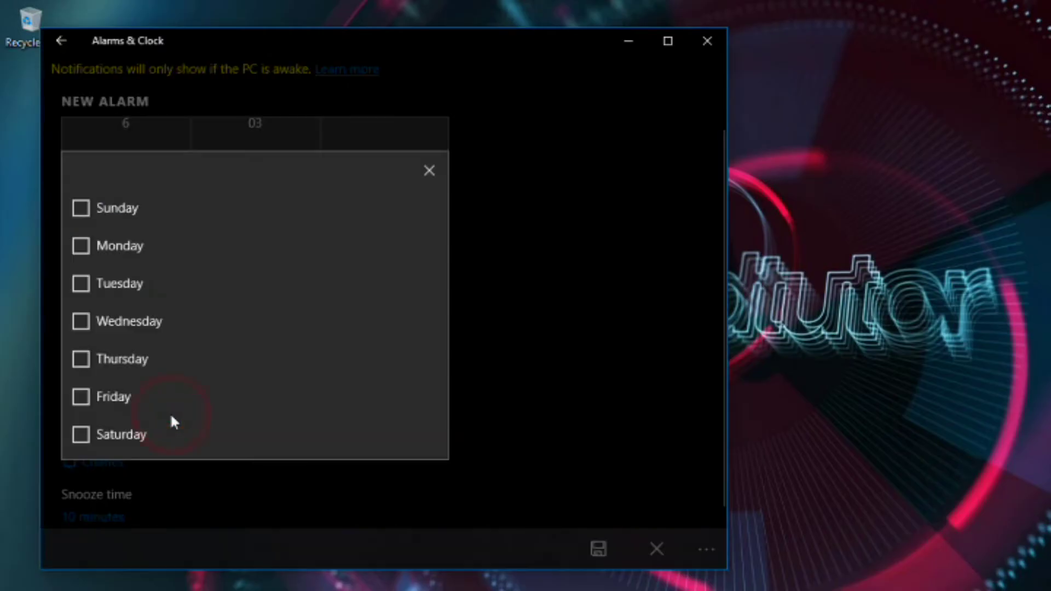
left_click(80, 211)
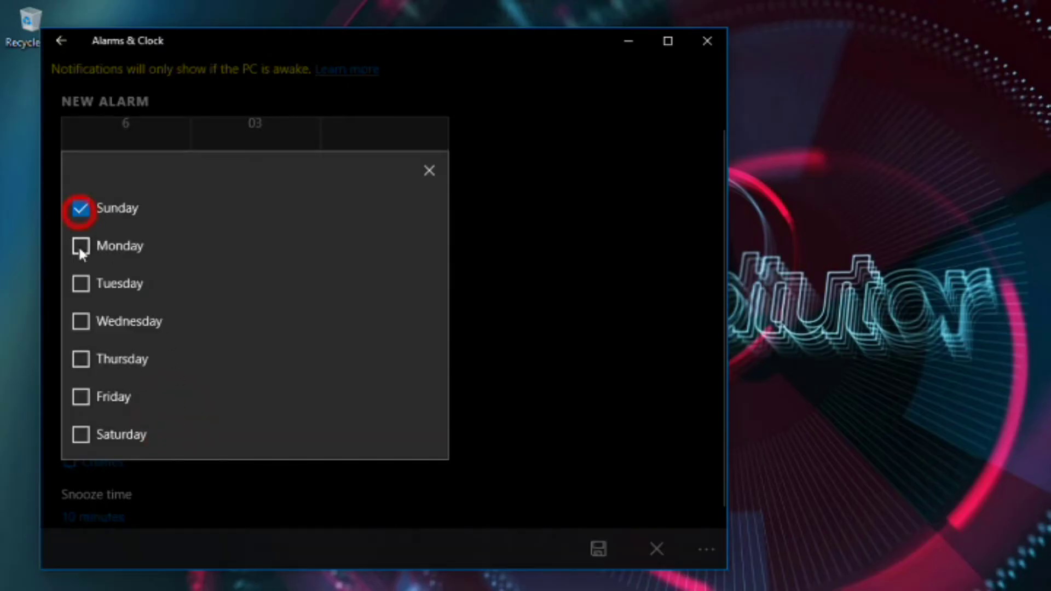
left_click(80, 283)
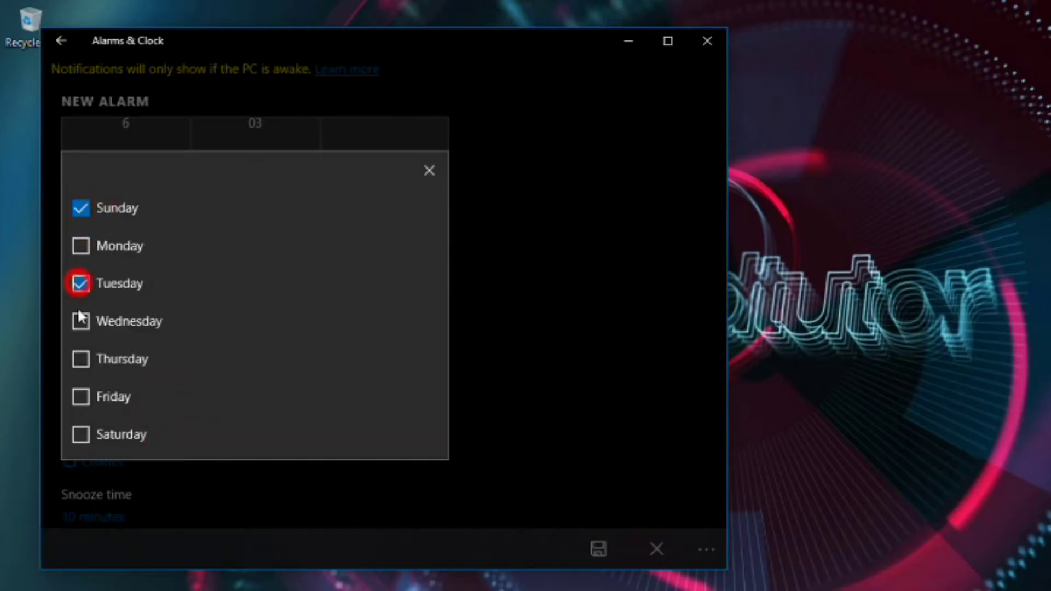
left_click(80, 359)
left_click(80, 435)
left_click(425, 167)
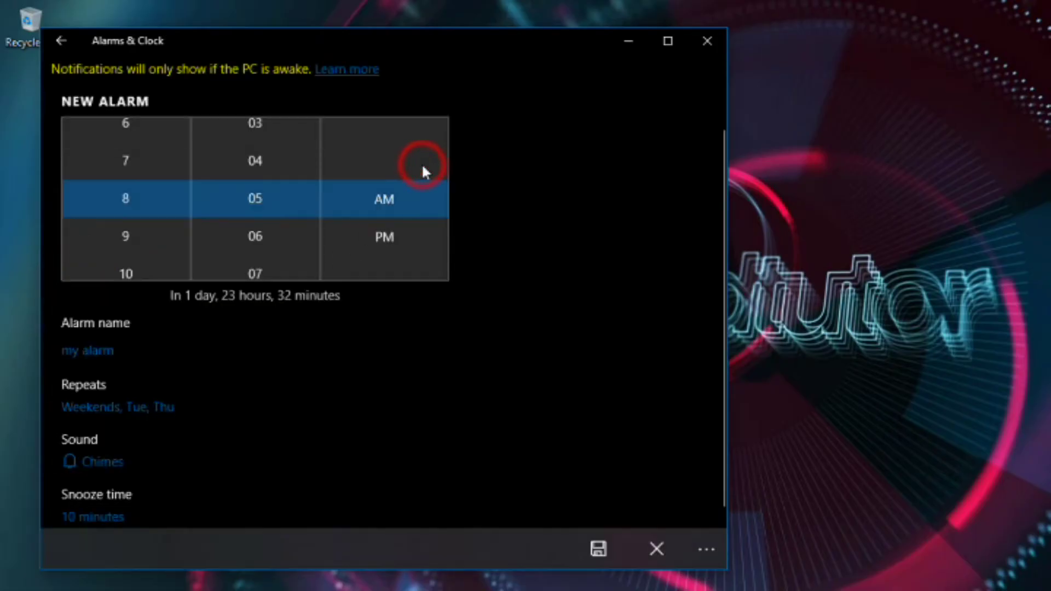
- Change the alarm sound from Chimes to Xylophone and save the alarm
left_click(103, 452)
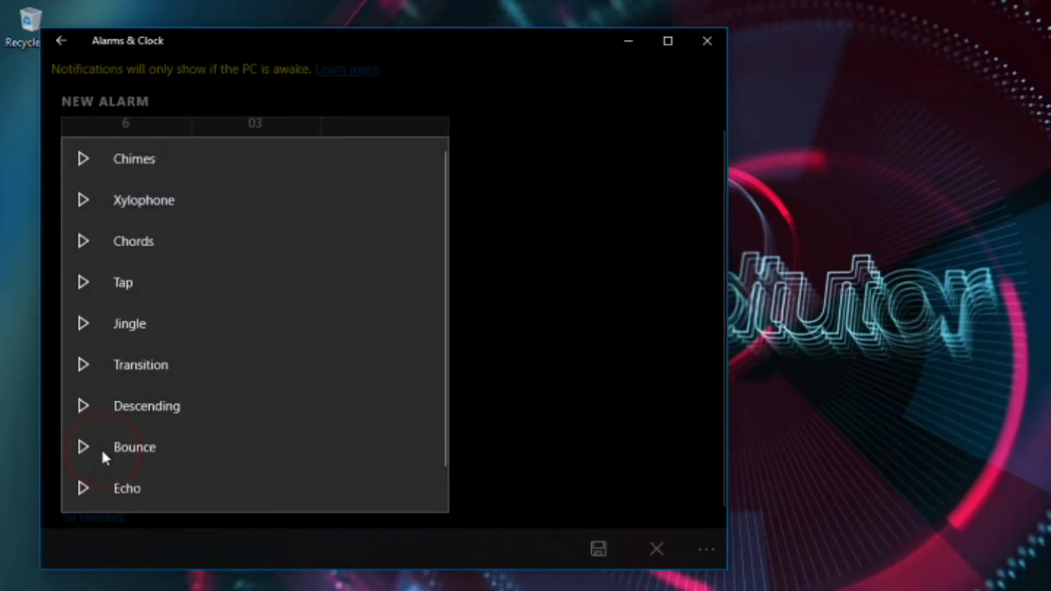
left_click(156, 208)
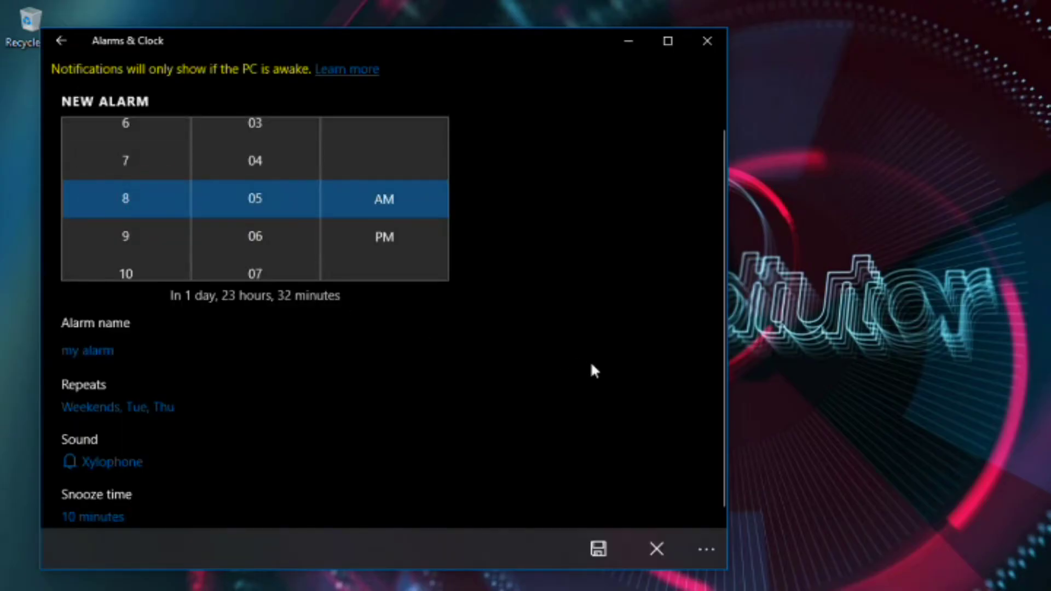
scroll(599, 363, "down", 1)
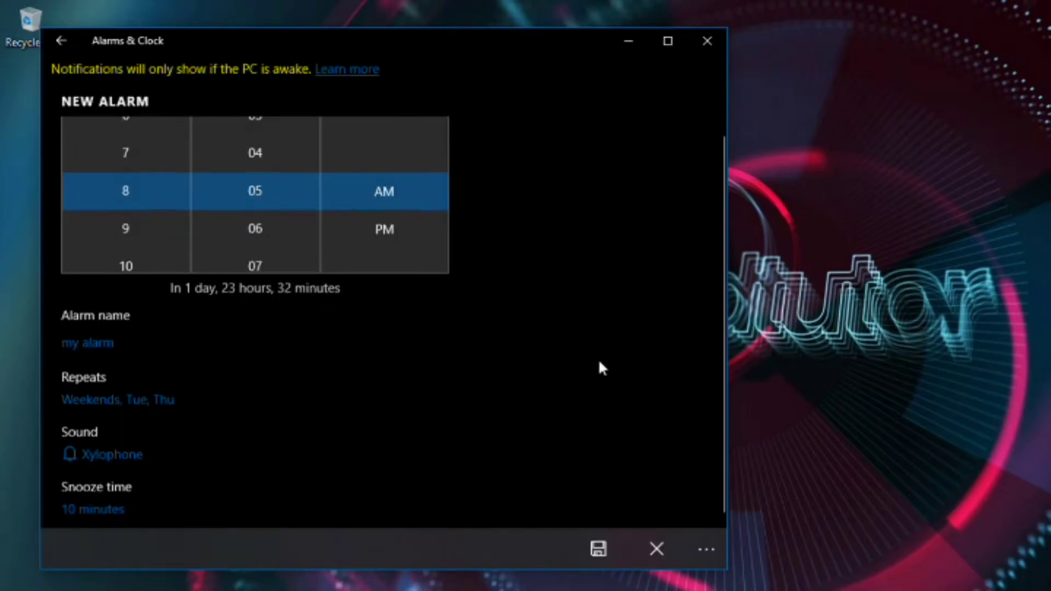
left_click(600, 549)
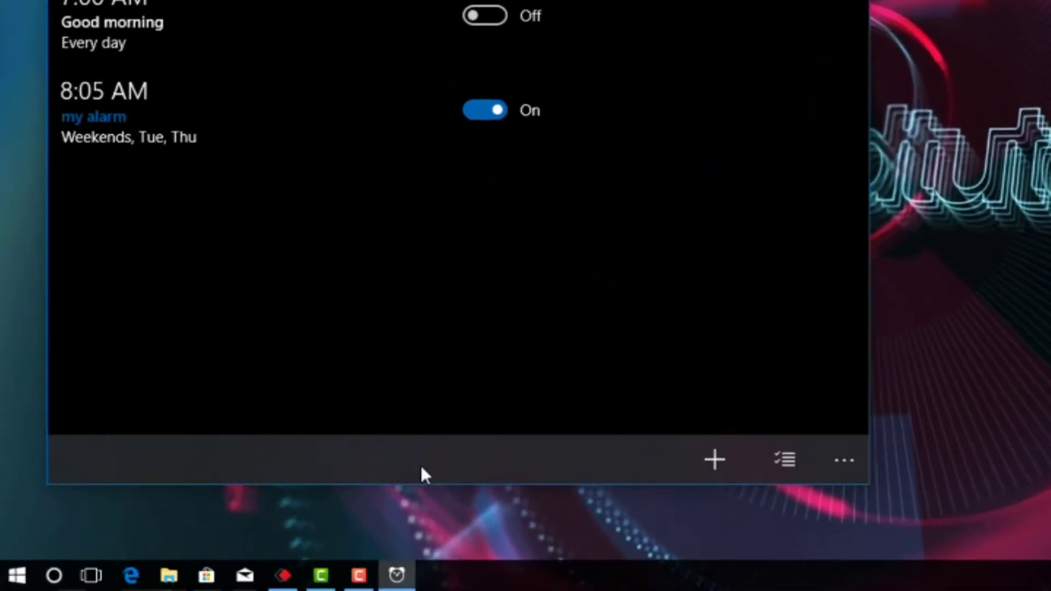
- Bring up the Start menu to search for settings
left_click(16, 580)
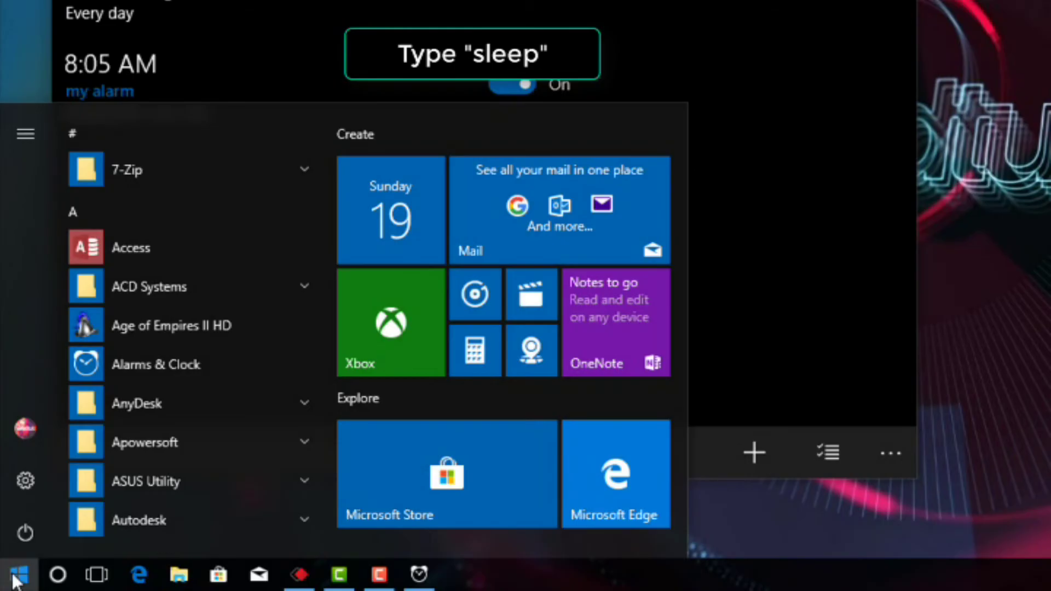
- Search 'sleep' and open the Power & sleep settings page
type("sle")
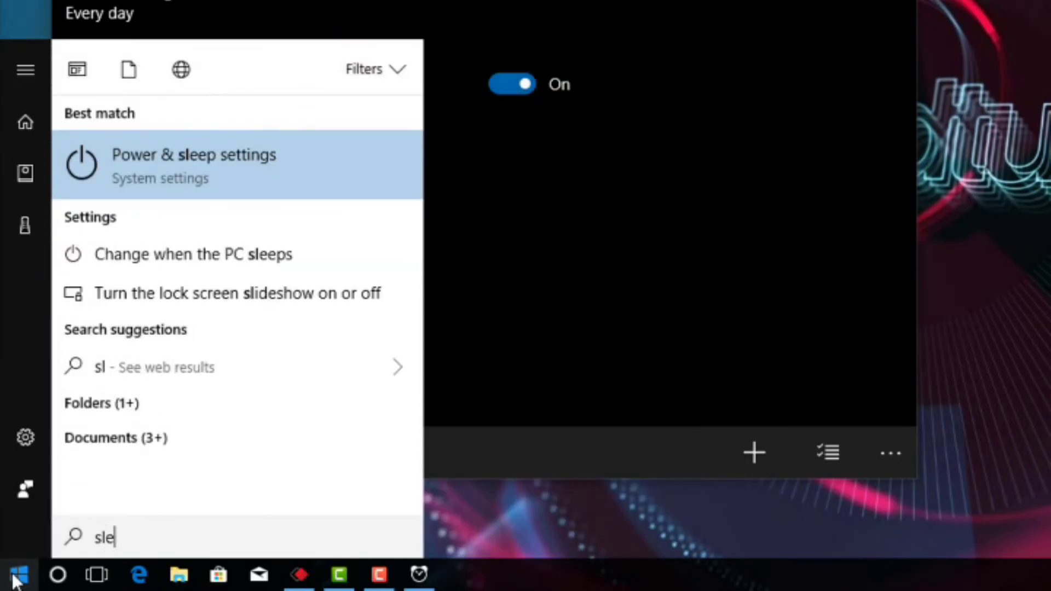
type("ep")
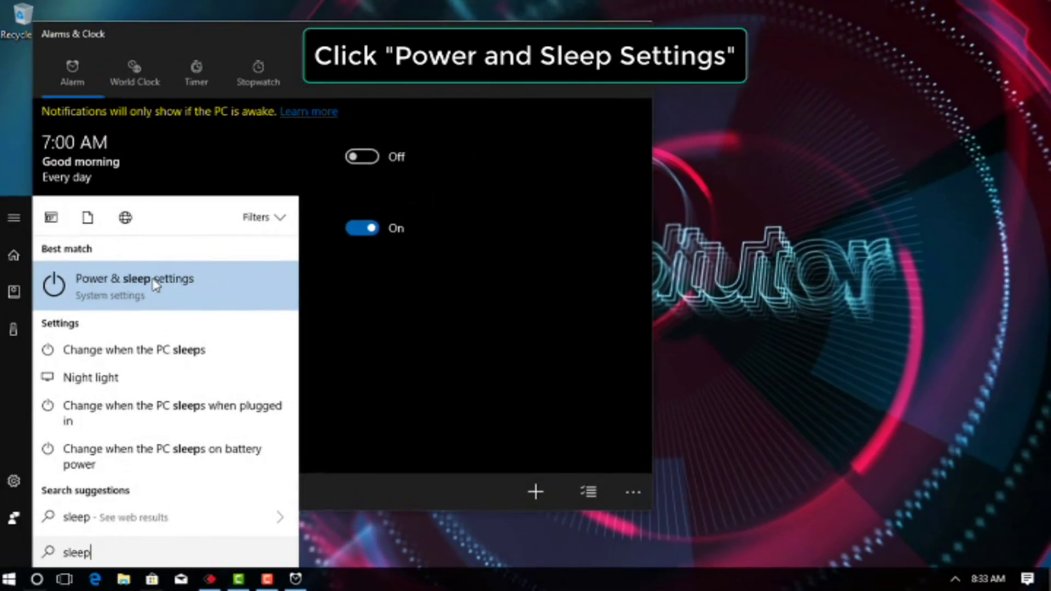
left_click(208, 160)
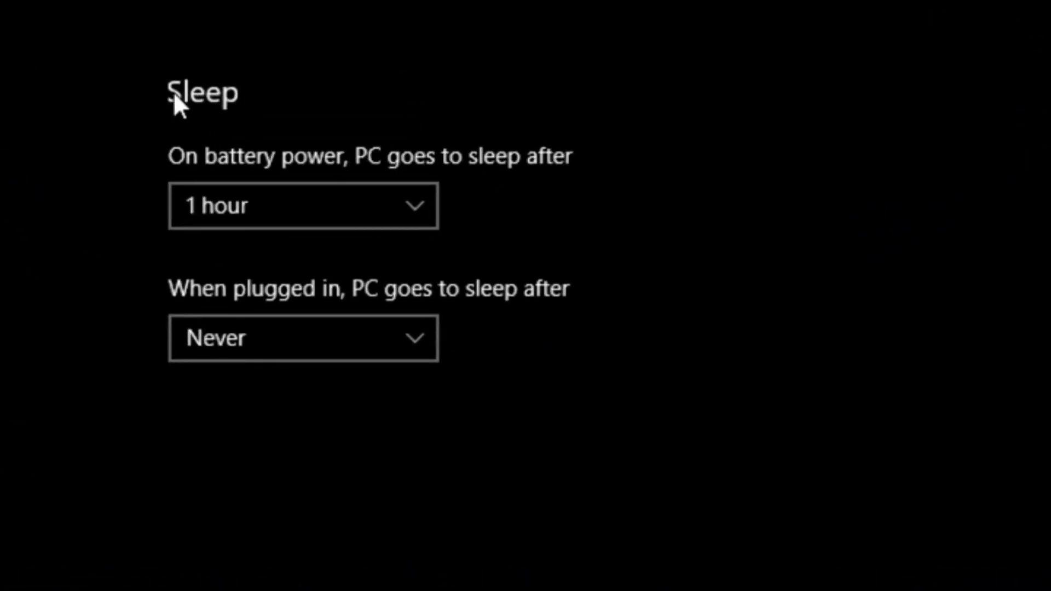
left_click(414, 338)
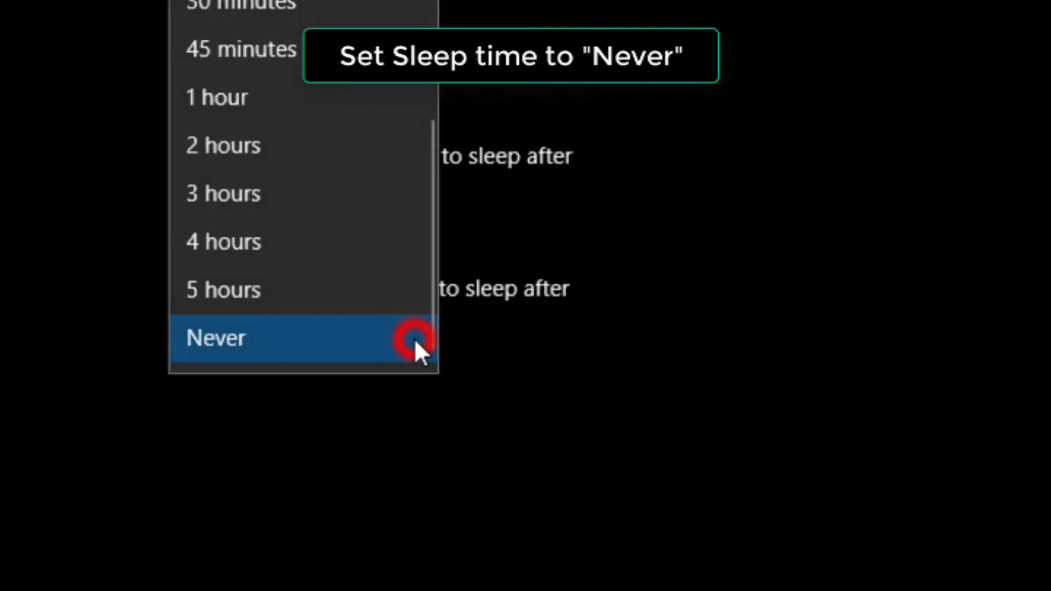
left_click(290, 329)
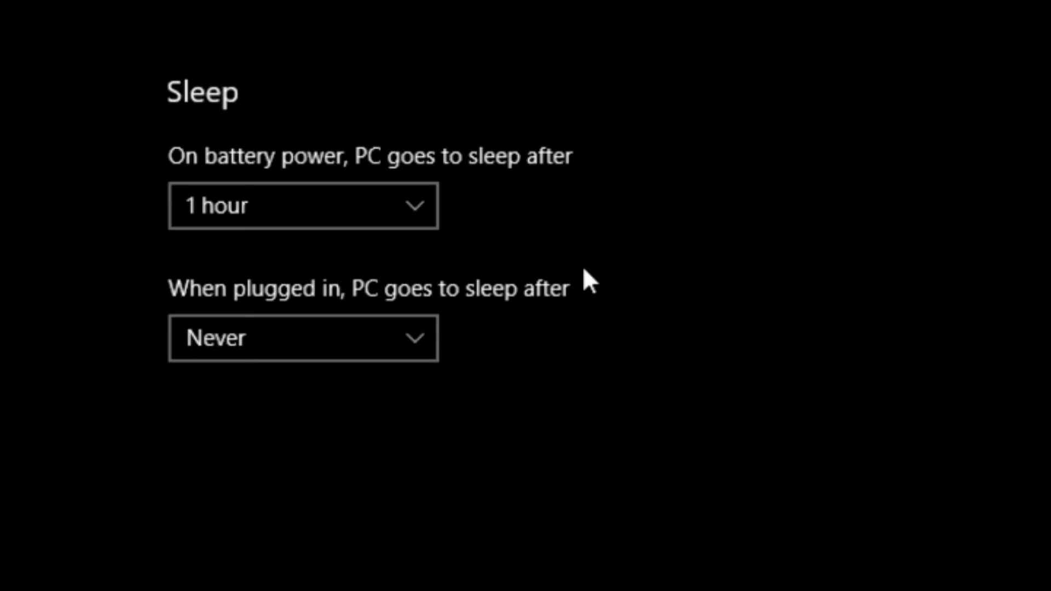